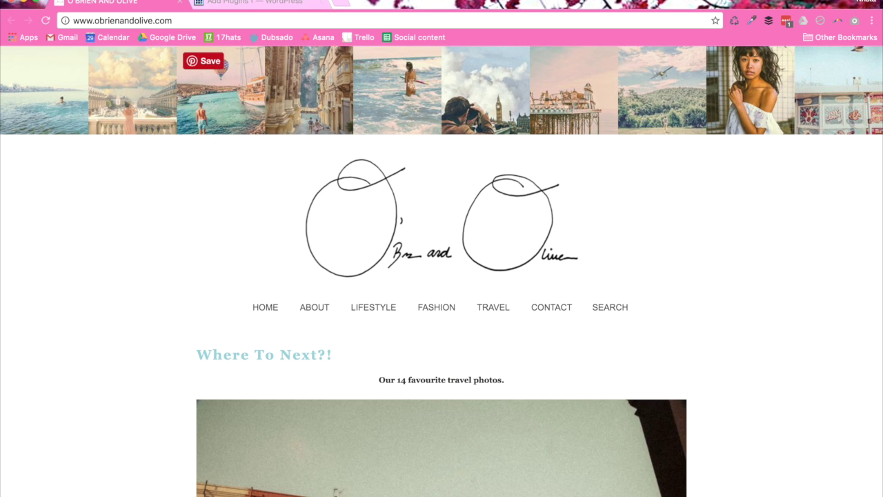
Install and activate the Instagram Feed plugin by Smash Balloon on the WordPress demo site.
{"action": "left_click", "coordinate": [289, 3]}
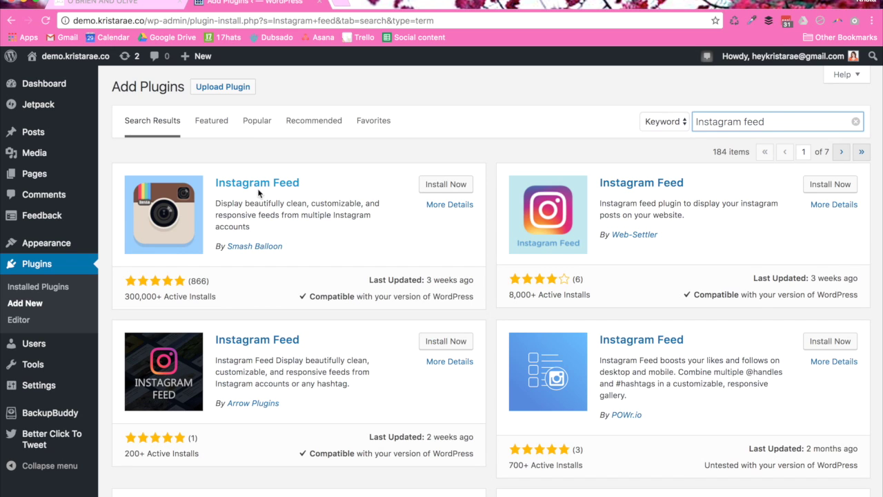
{"action": "left_click", "coordinate": [459, 185]}
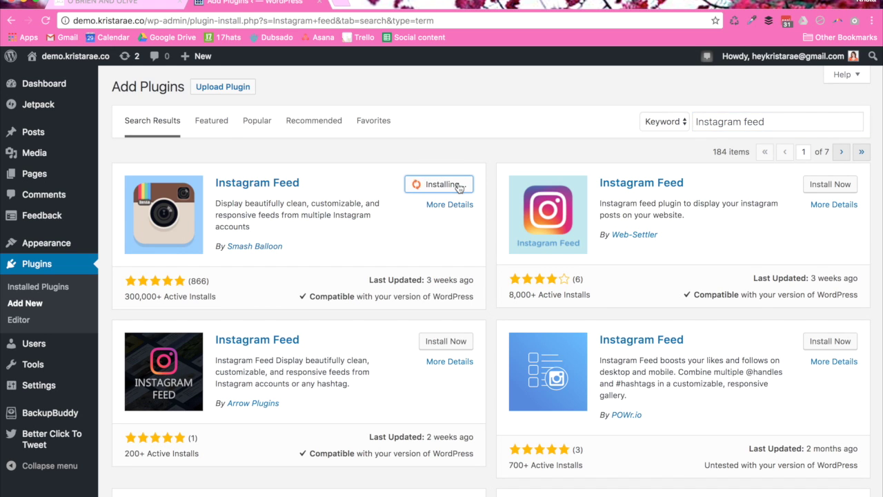
{"action": "left_click", "coordinate": [460, 193]}
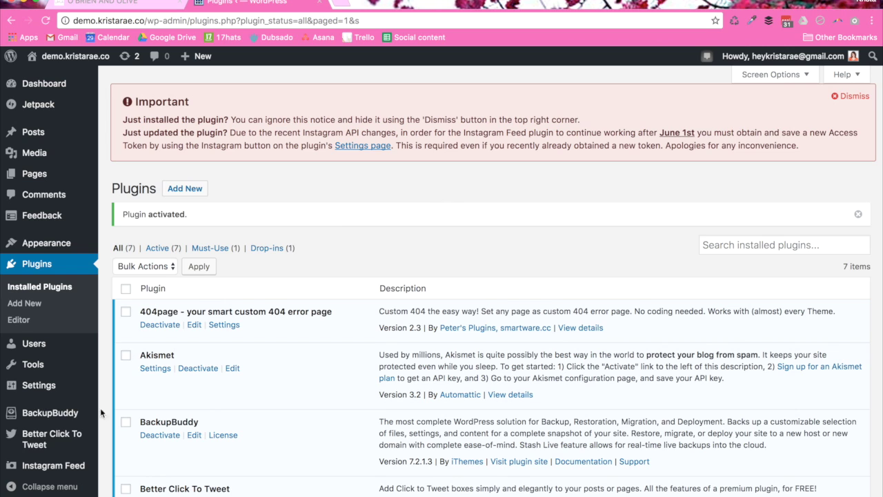
Retrieve the Instagram access token and user ID through the Instagram Feed settings, and copy the token into the Access Token field.
{"action": "left_click", "coordinate": [54, 468]}
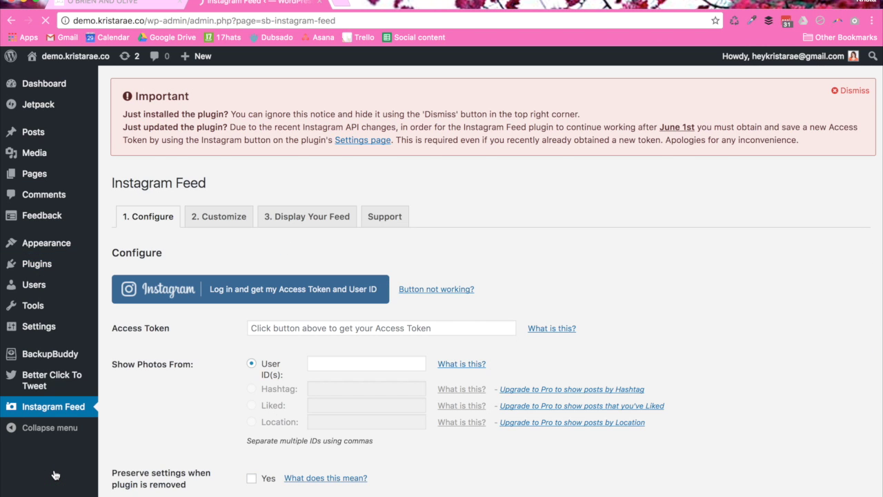
{"action": "left_click", "coordinate": [248, 298]}
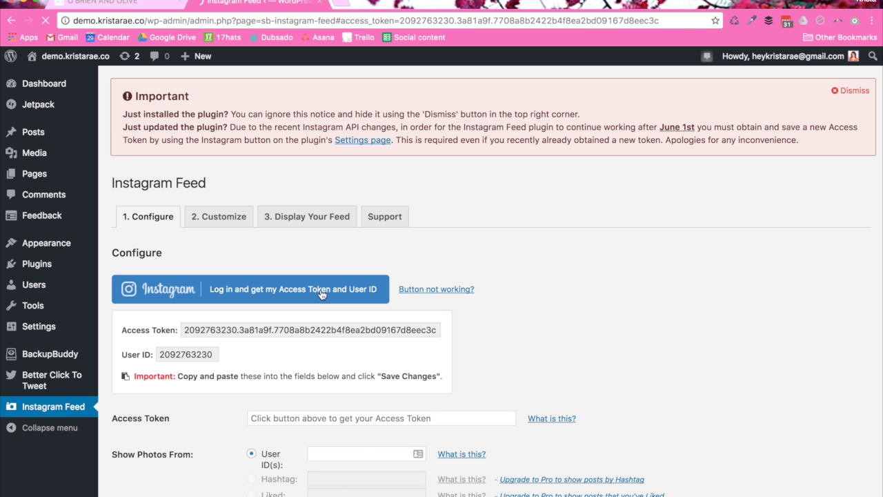
{"action": "left_click", "coordinate": [314, 330]}
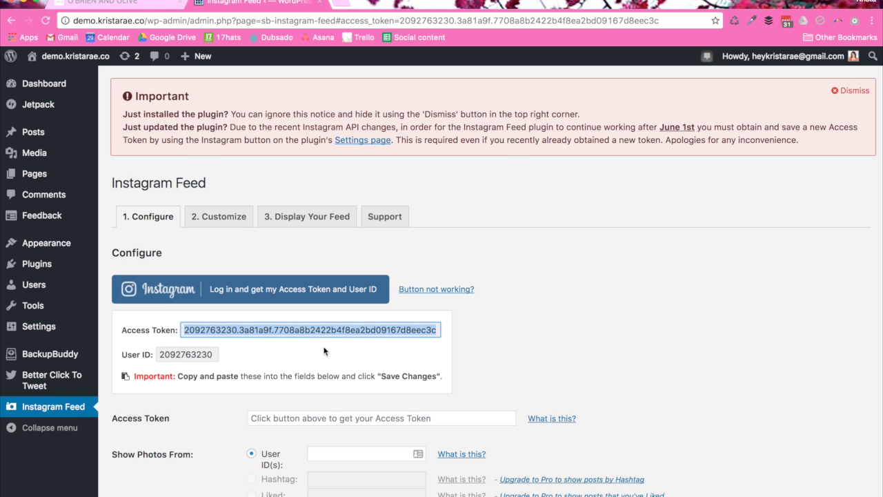
{"action": "key", "text": "ctrl+c"}
{"action": "left_click", "coordinate": [315, 418]}
{"action": "key", "text": "ctrl+v"}
Copy the retrieved Instagram user ID into the User ID(s) field and save the configuration.
{"action": "left_click", "coordinate": [169, 356]}
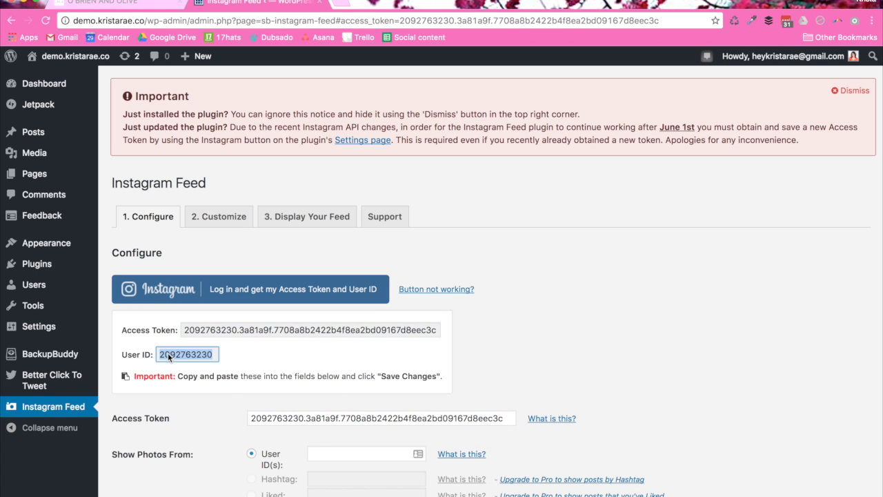
{"action": "key", "text": "ctrl+c"}
{"action": "left_click", "coordinate": [331, 453]}
{"action": "key", "text": "ctrl+v"}
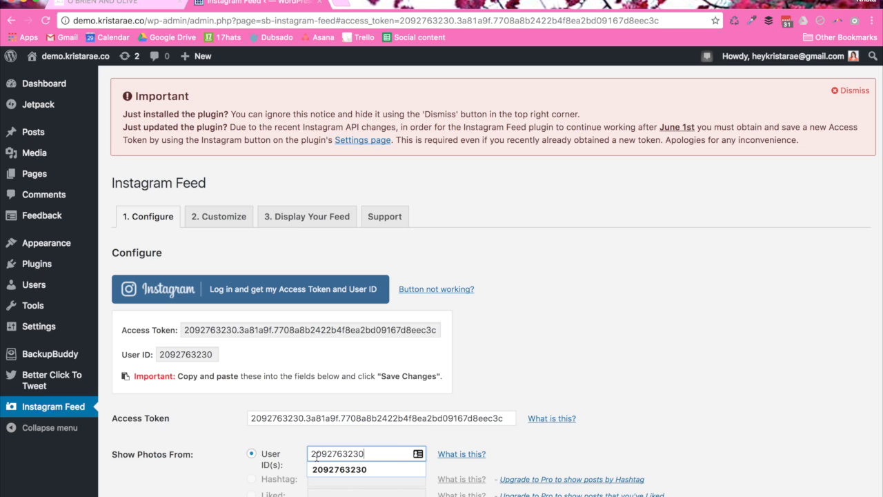
{"action": "scroll", "coordinate": [225, 438], "scroll_direction": "down", "scroll_amount": 5}
{"action": "scroll", "coordinate": [226, 438], "scroll_direction": "down", "scroll_amount": 3}
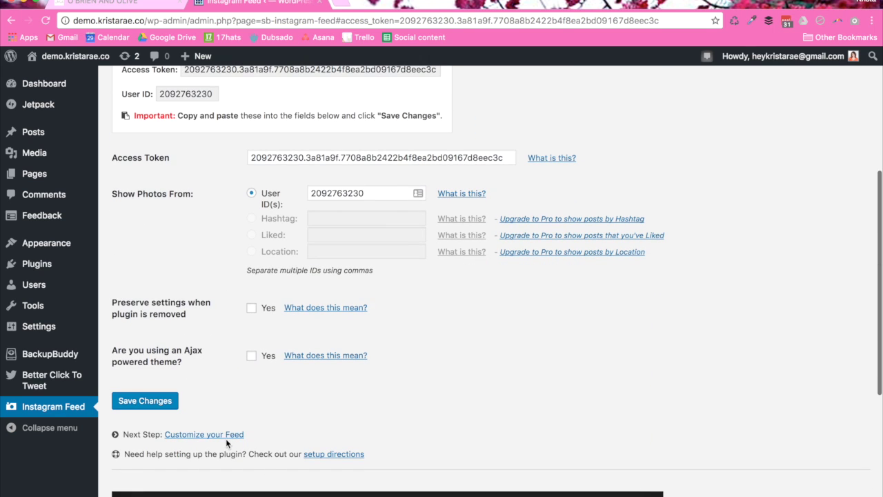
{"action": "left_click", "coordinate": [145, 402]}
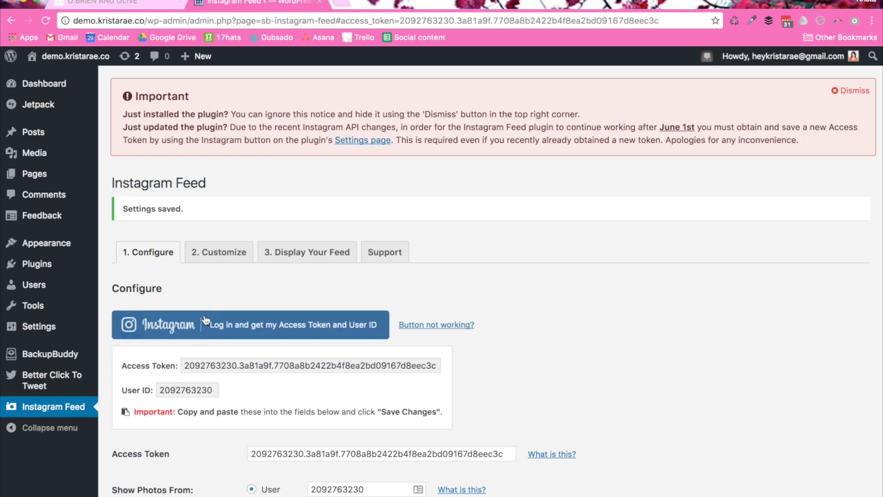
In the feed's customization settings, set the number of photos to 4 and the number of columns to 2.
{"action": "left_click", "coordinate": [219, 254]}
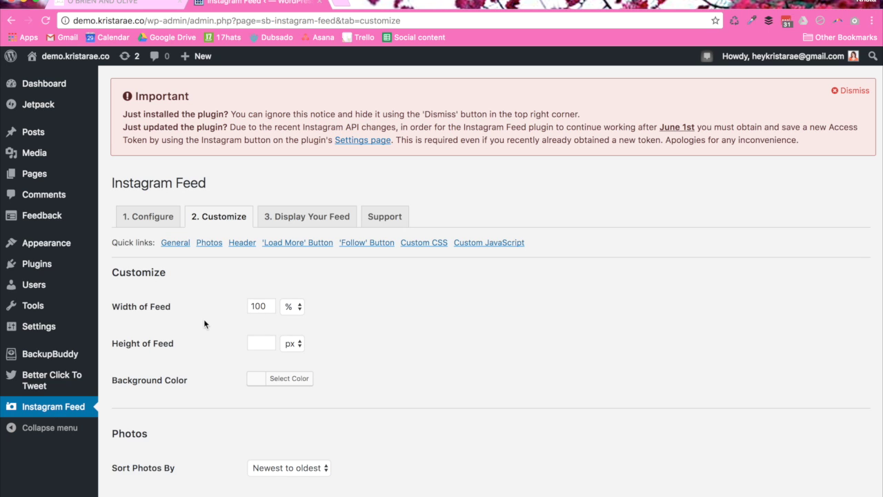
{"action": "scroll", "coordinate": [205, 323], "scroll_direction": "down", "scroll_amount": 3}
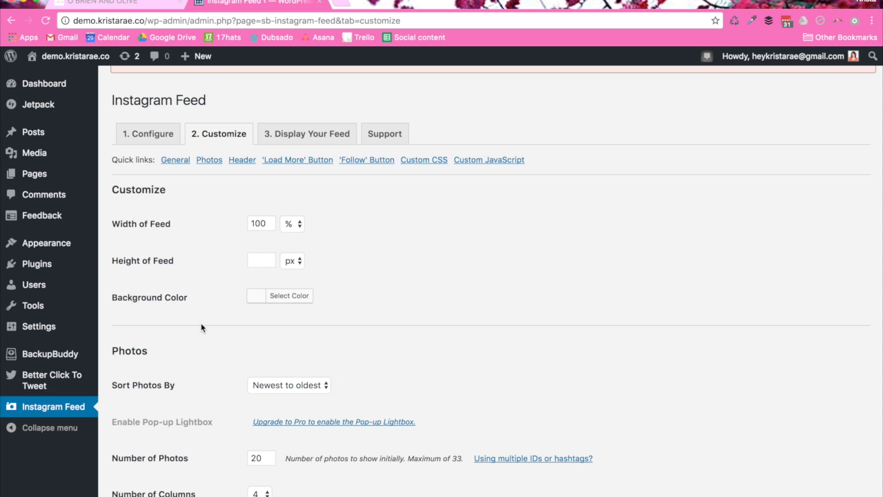
{"action": "scroll", "coordinate": [201, 327], "scroll_direction": "down", "scroll_amount": 4}
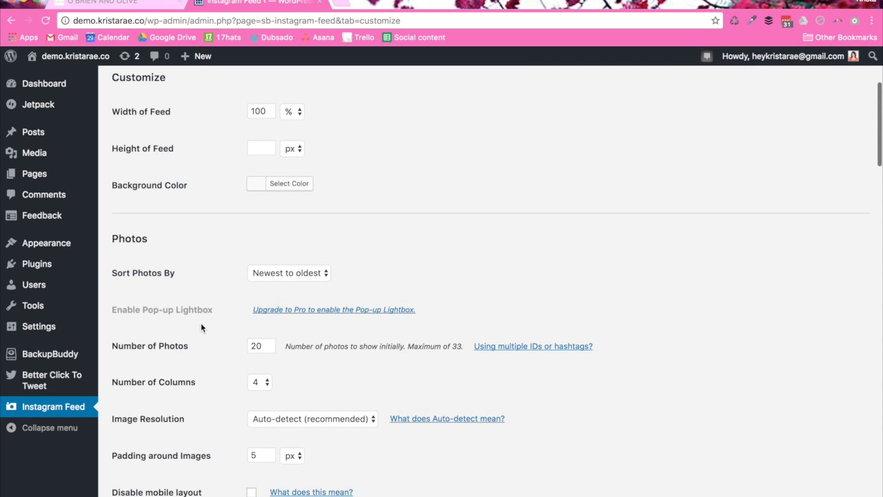
{"action": "scroll", "coordinate": [214, 328], "scroll_direction": "down", "scroll_amount": 1}
{"action": "left_click", "coordinate": [211, 313]}
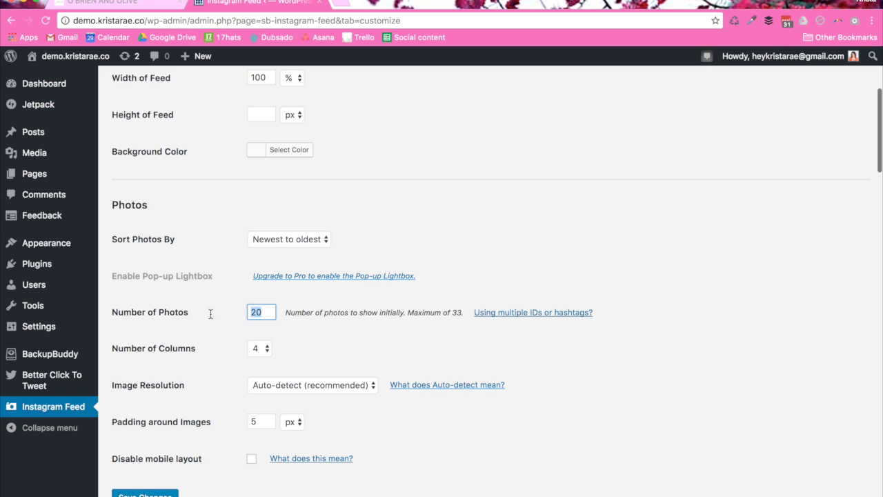
{"action": "type", "text": "4"}
{"action": "left_click", "coordinate": [259, 348]}
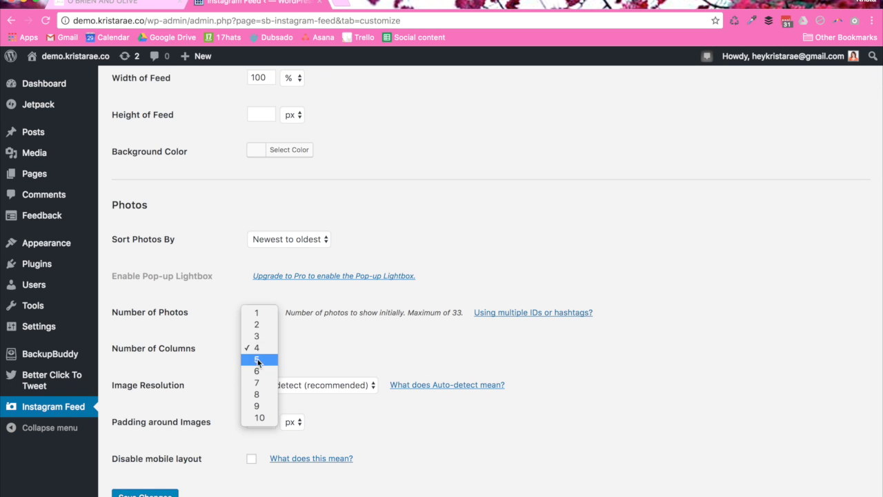
{"action": "left_click", "coordinate": [254, 326]}
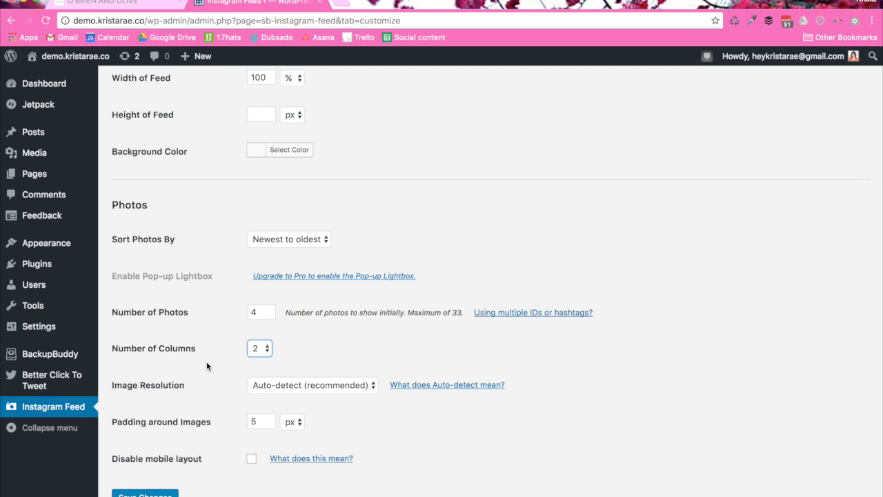
{"action": "left_click", "coordinate": [207, 366]}
Disable the feed's header, 'Load More' button and Follow button, and save the customization settings.
{"action": "scroll", "coordinate": [207, 366], "scroll_direction": "down", "scroll_amount": 2}
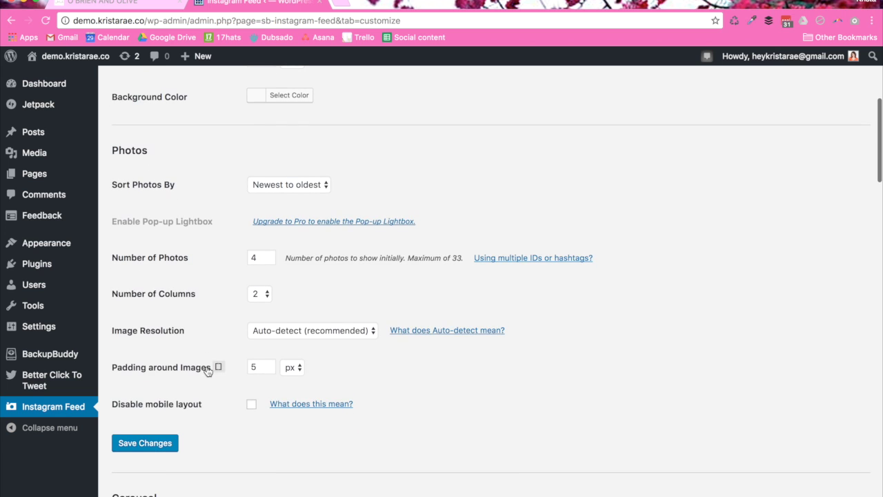
{"action": "scroll", "coordinate": [232, 348], "scroll_direction": "down", "scroll_amount": 2}
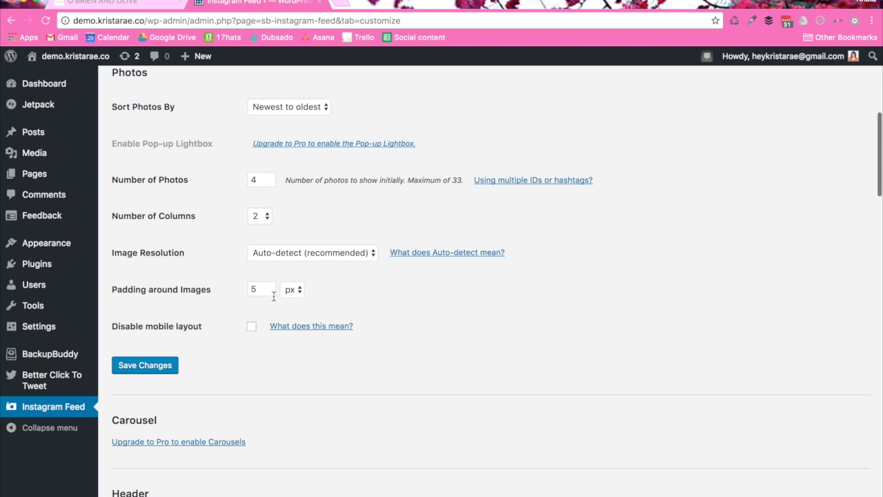
{"action": "scroll", "coordinate": [207, 337], "scroll_direction": "down", "scroll_amount": 6}
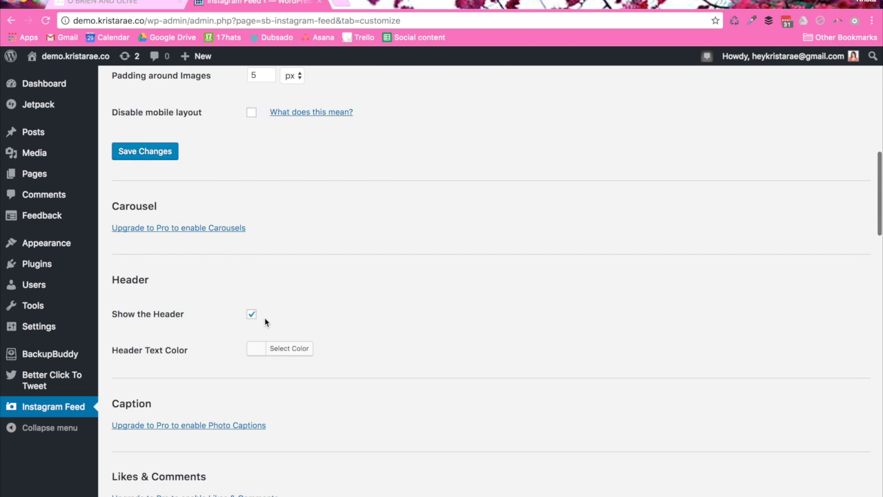
{"action": "left_click", "coordinate": [252, 315]}
{"action": "scroll", "coordinate": [183, 340], "scroll_direction": "down", "scroll_amount": 7}
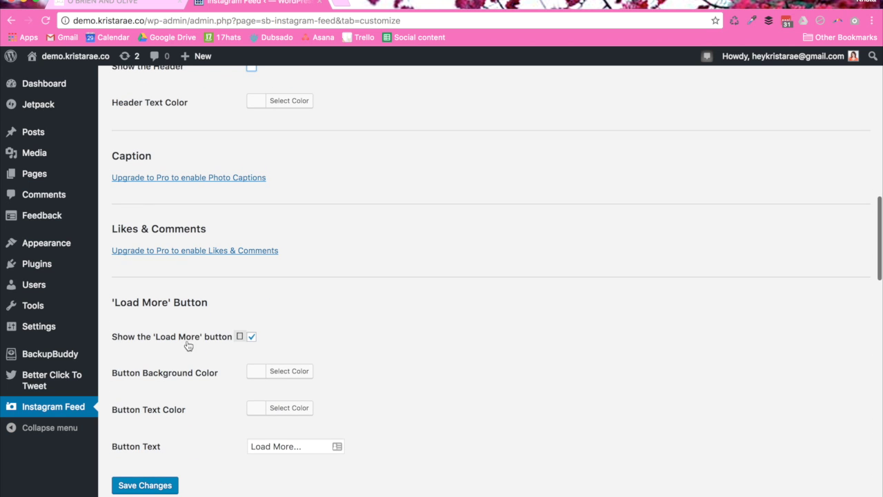
{"action": "left_click", "coordinate": [251, 337]}
{"action": "scroll", "coordinate": [254, 343], "scroll_direction": "down", "scroll_amount": 7}
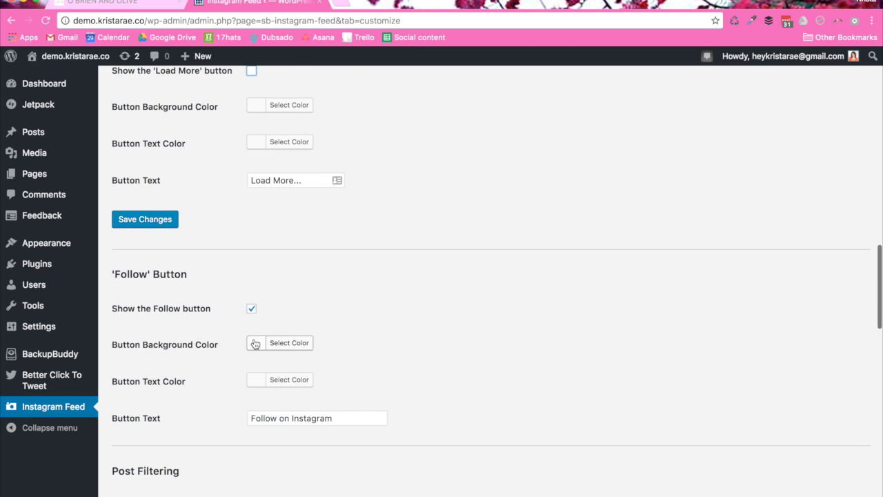
{"action": "left_click", "coordinate": [252, 309]}
{"action": "scroll", "coordinate": [254, 311], "scroll_direction": "down", "scroll_amount": 2}
{"action": "scroll", "coordinate": [253, 311], "scroll_direction": "down", "scroll_amount": 20}
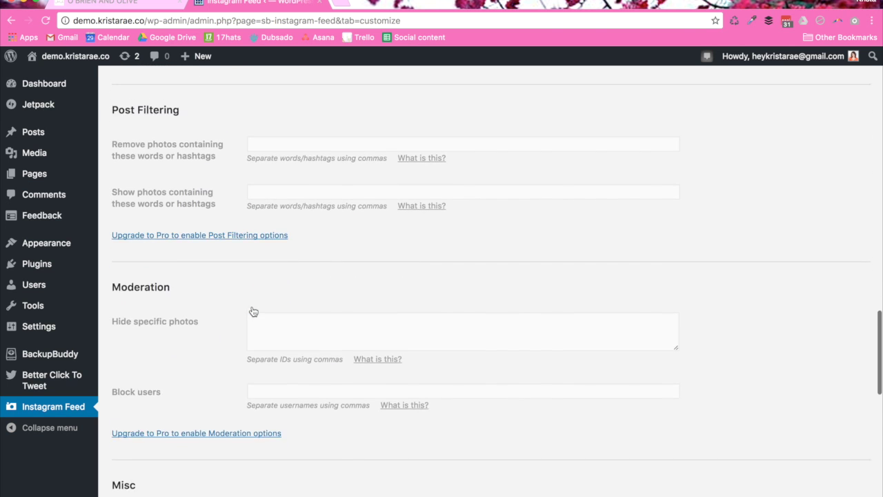
{"action": "scroll", "coordinate": [253, 312], "scroll_direction": "down", "scroll_amount": 4}
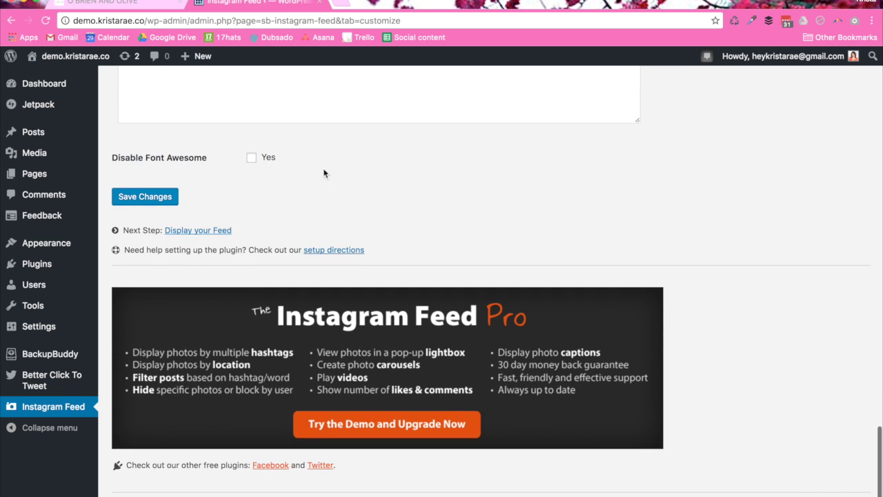
{"action": "left_click", "coordinate": [145, 197]}
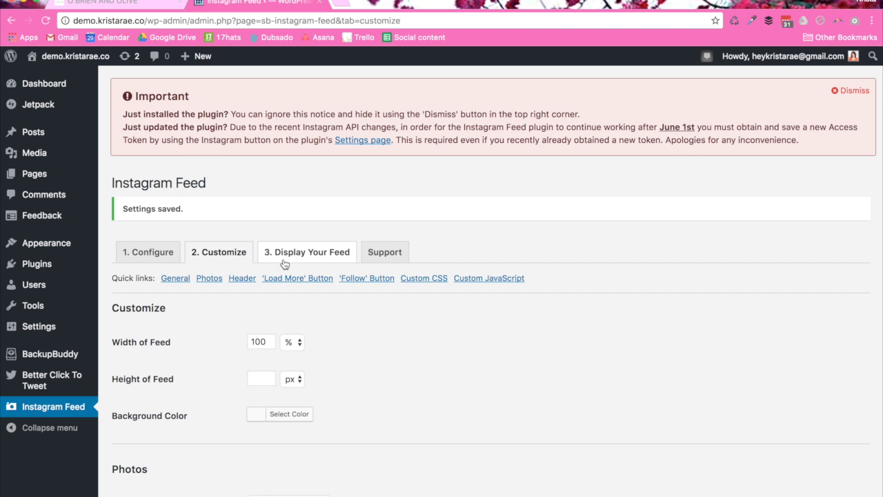
Take the [instagram-feed] shortcode from the plugin's display settings and save it as the content of the Sidebar's Text widget.
{"action": "left_click", "coordinate": [291, 252]}
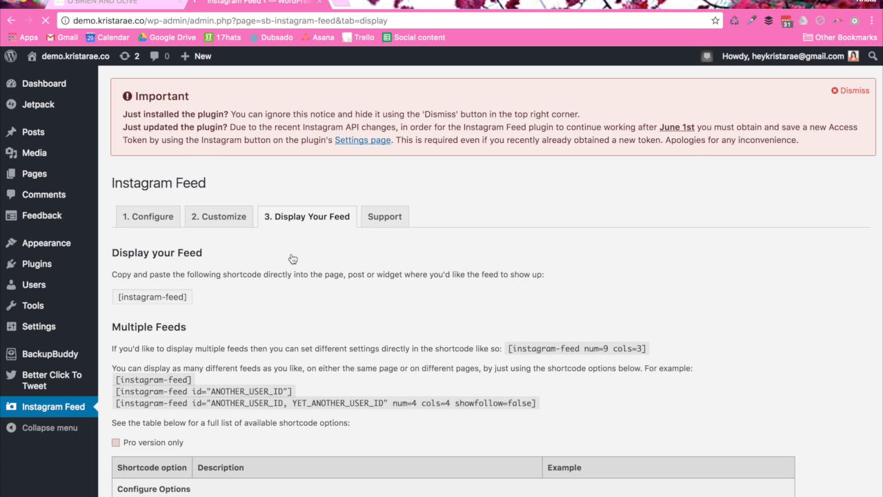
{"action": "left_click", "coordinate": [158, 297]}
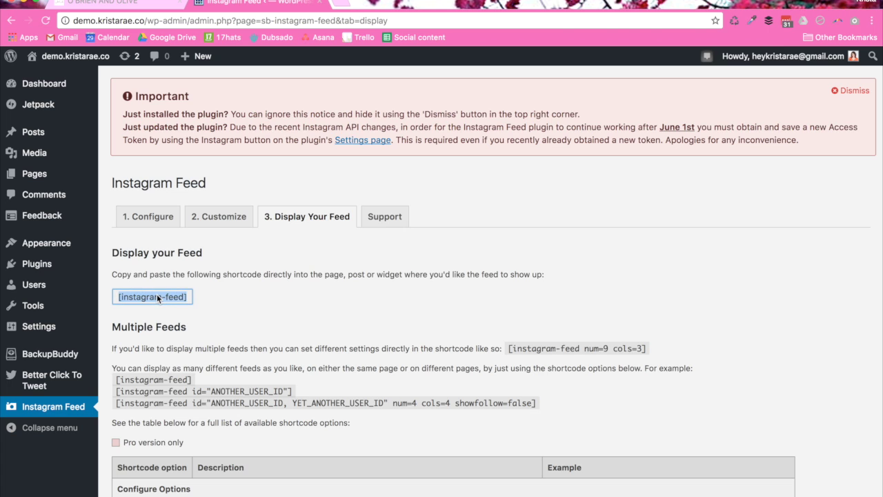
{"action": "mouse_move", "coordinate": [52, 244]}
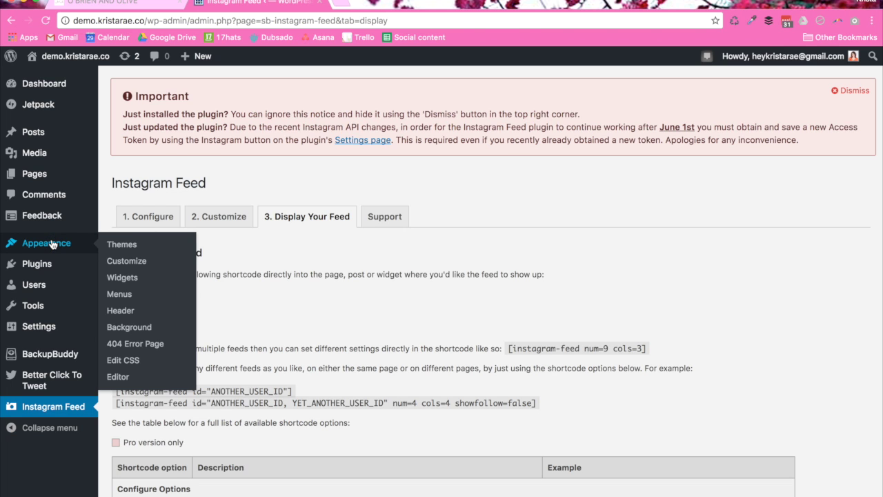
{"action": "left_click", "coordinate": [122, 278]}
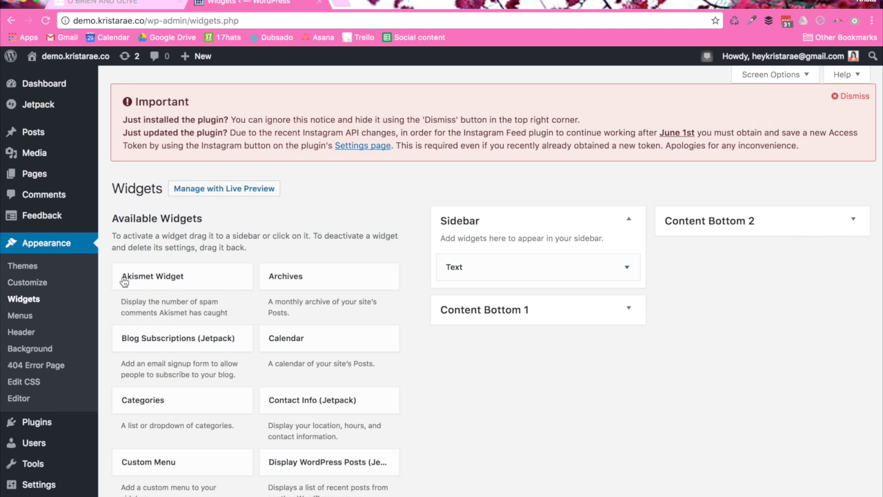
{"action": "scroll", "coordinate": [405, 315], "scroll_direction": "down", "scroll_amount": 1}
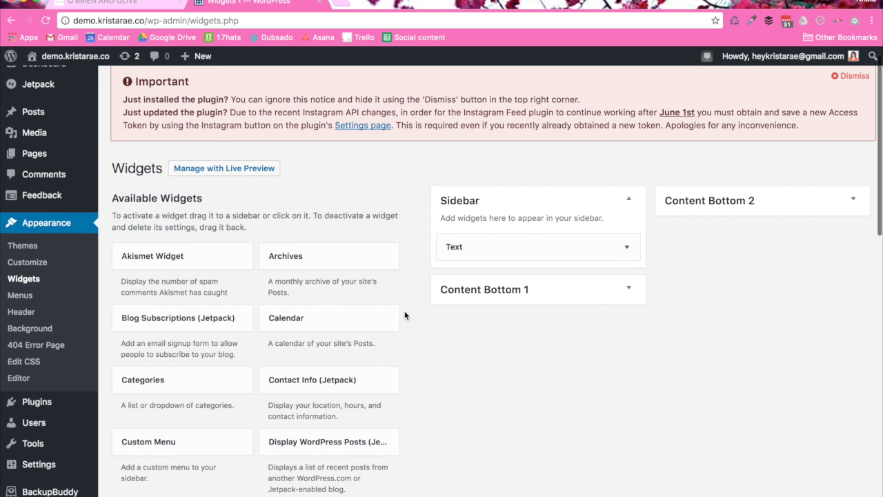
{"action": "left_click", "coordinate": [626, 247]}
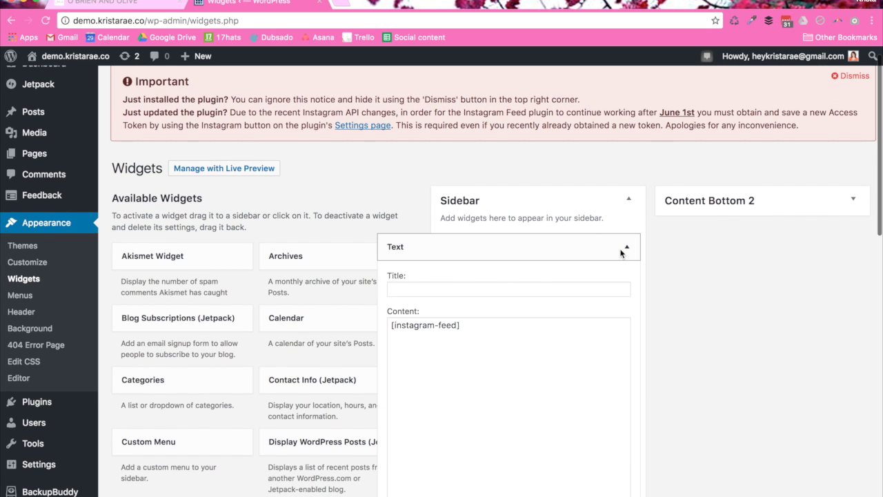
{"action": "left_click", "coordinate": [522, 357]}
{"action": "scroll", "coordinate": [516, 328], "scroll_direction": "down", "scroll_amount": 4}
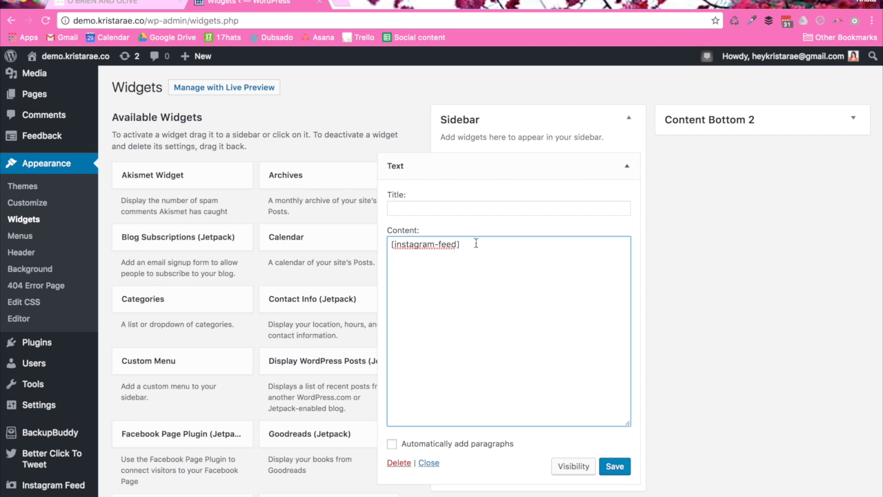
{"action": "left_click_drag", "start_coordinate": [476, 243], "coordinate": [375, 244]}
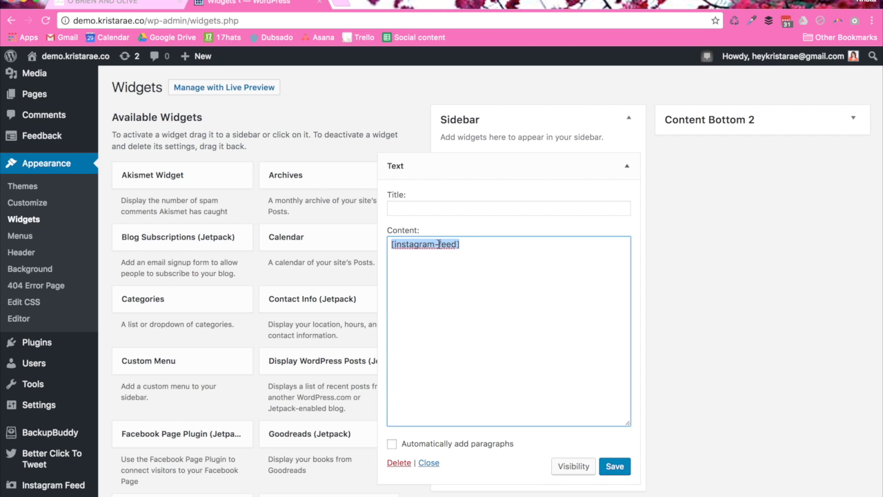
{"action": "left_click", "coordinate": [615, 467]}
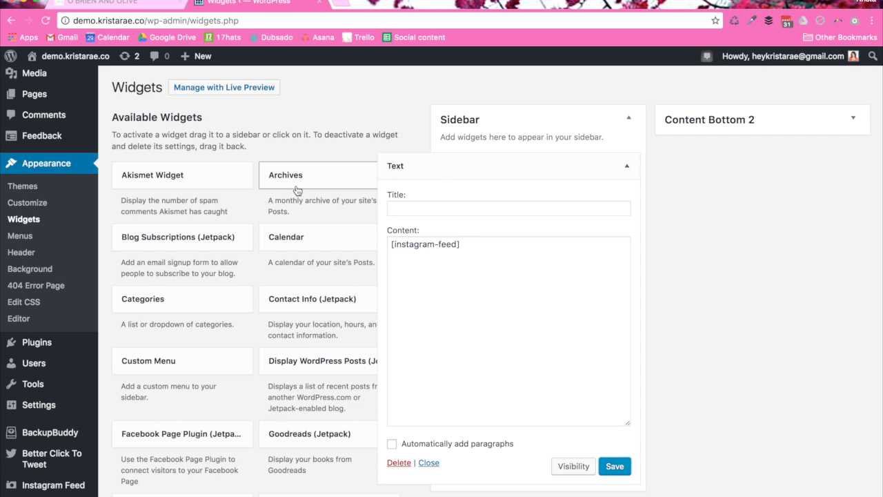
Open the demo site's front end in a separate tab to check the sidebar feed.
{"action": "left_click", "coordinate": [63, 58], "text": "super"}
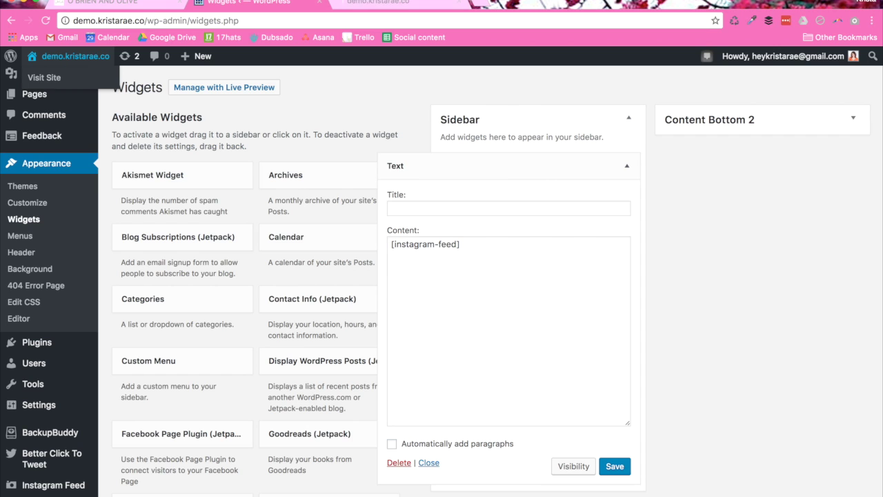
{"action": "left_click", "coordinate": [387, 2]}
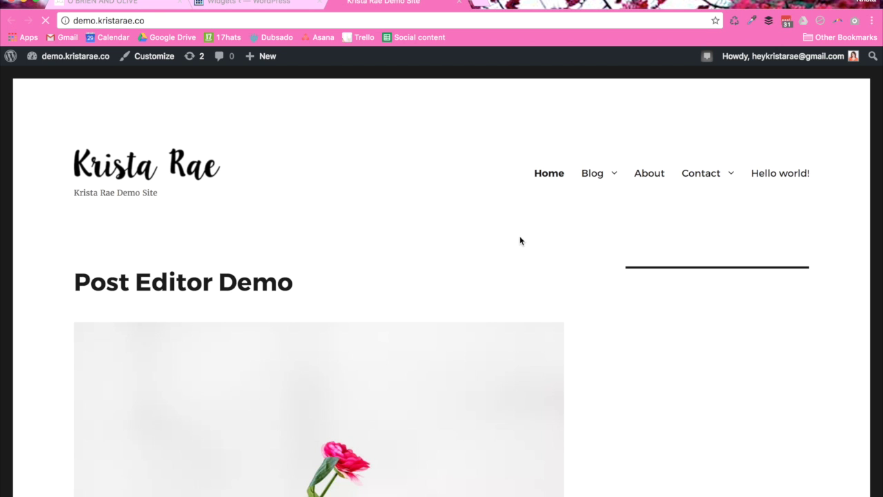
Check the sidebar feed on the front end, and open the theme's Additional CSS with two blank lines added above the existing code.
{"action": "scroll", "coordinate": [521, 241], "scroll_direction": "down", "scroll_amount": 5}
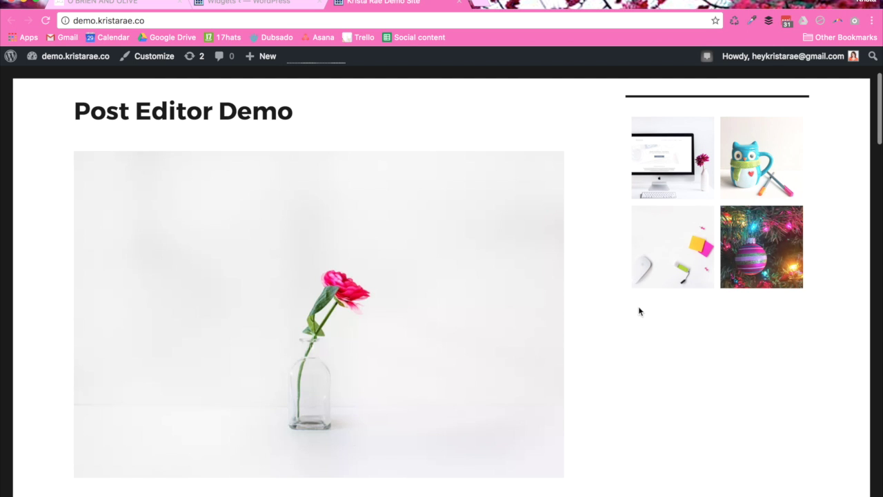
{"action": "scroll", "coordinate": [626, 300], "scroll_direction": "up", "scroll_amount": 2}
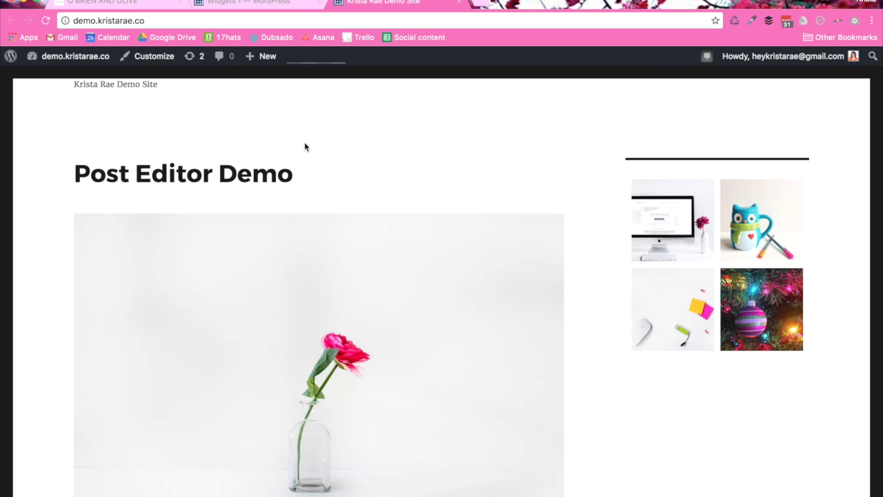
{"action": "left_click", "coordinate": [249, 5]}
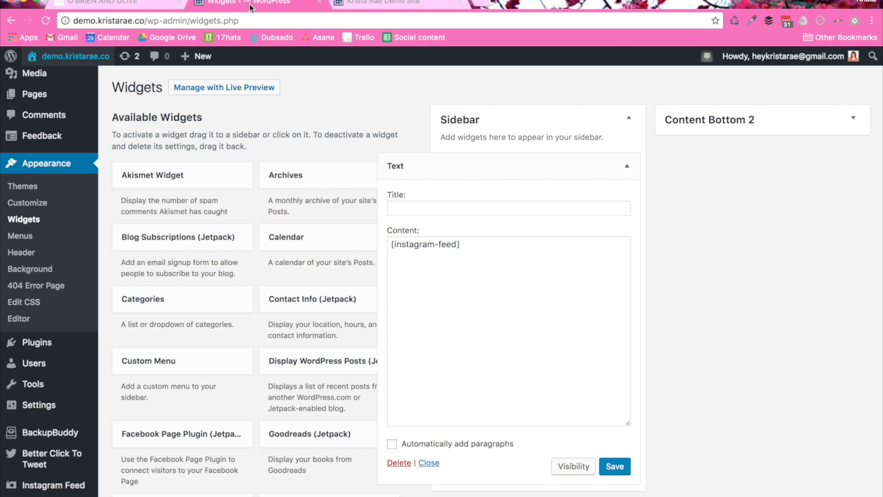
{"action": "left_click", "coordinate": [29, 299]}
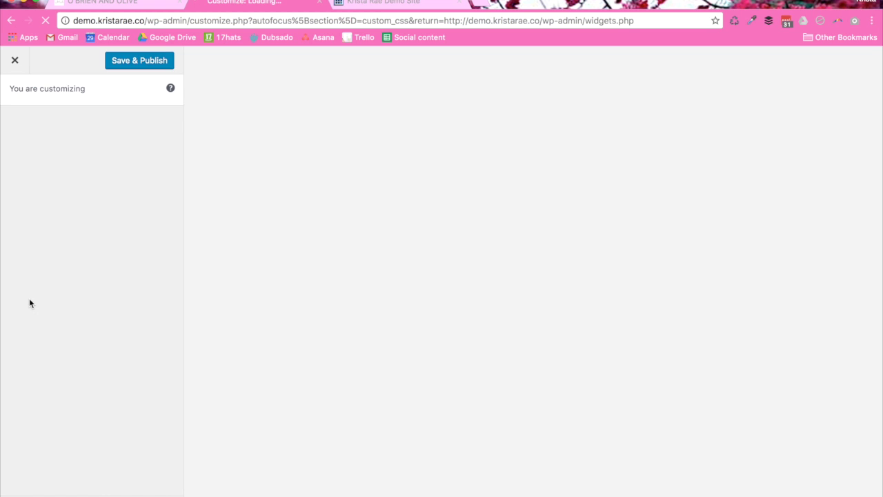
{"action": "left_click", "coordinate": [63, 384]}
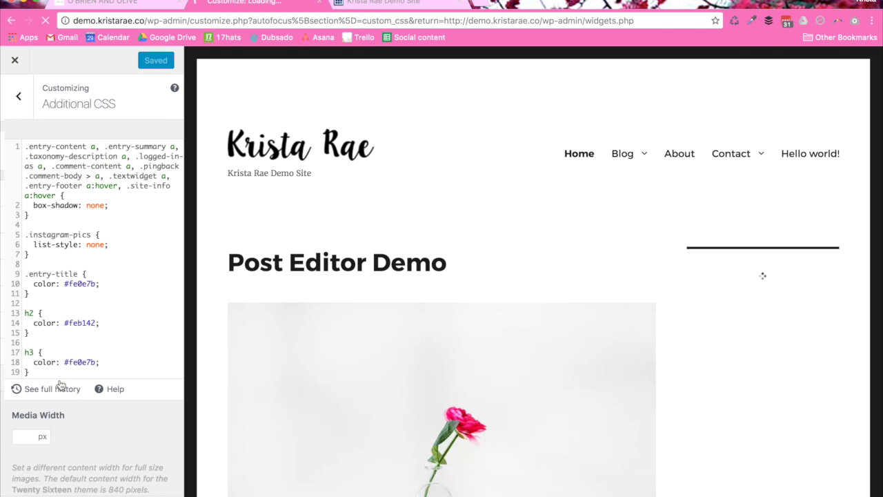
{"action": "left_click", "coordinate": [21, 147]}
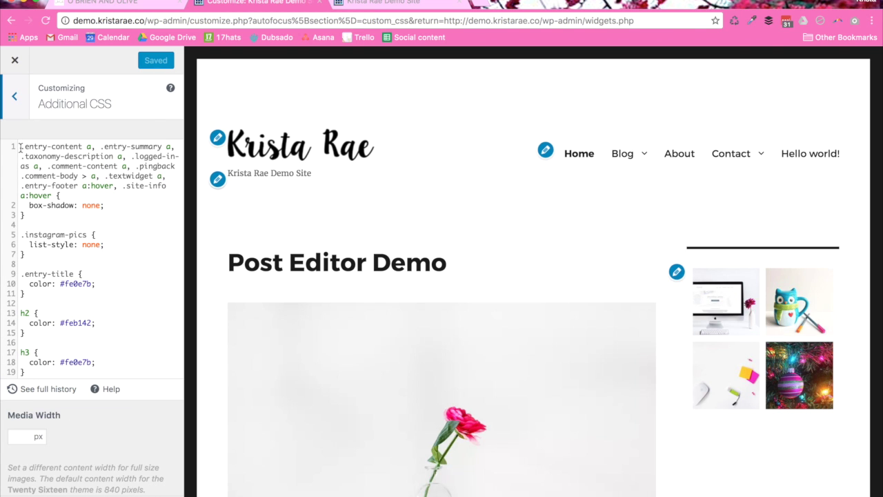
{"action": "key", "text": "Return"}
{"action": "key", "text": "Return"}
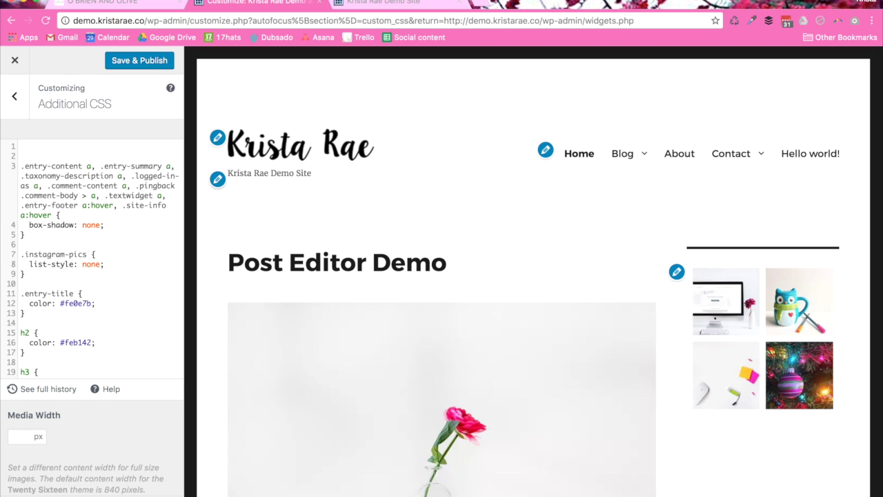
Copy the whole #sb_instagram .sbi_photo:hover:after rule from Sublime Text and paste it at the start of the Additional CSS.
{"action": "mouse_move", "coordinate": [2, 282]}
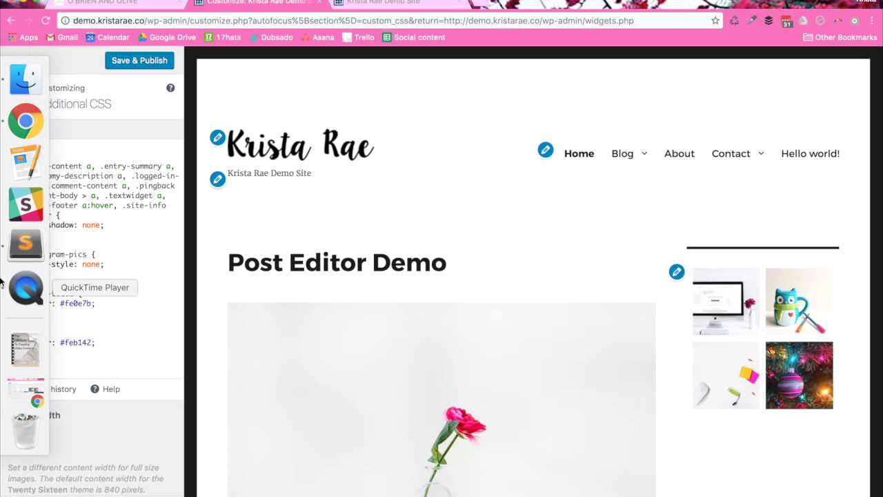
{"action": "left_click", "coordinate": [25, 243]}
{"action": "key", "text": "super+a"}
{"action": "key", "text": "super+c"}
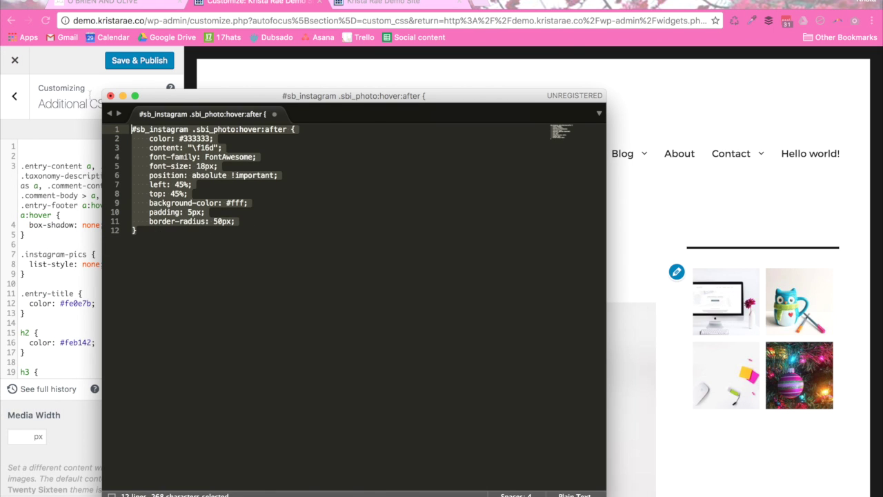
{"action": "left_click", "coordinate": [41, 145]}
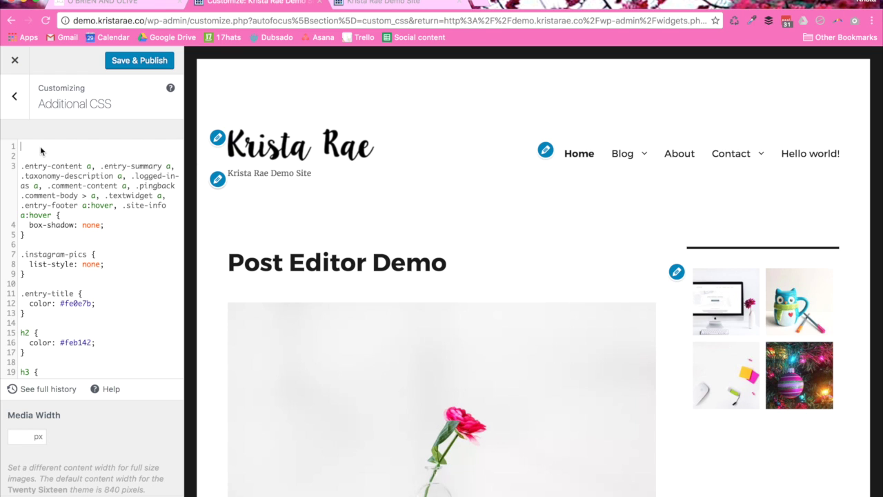
{"action": "key", "text": "super+v"}
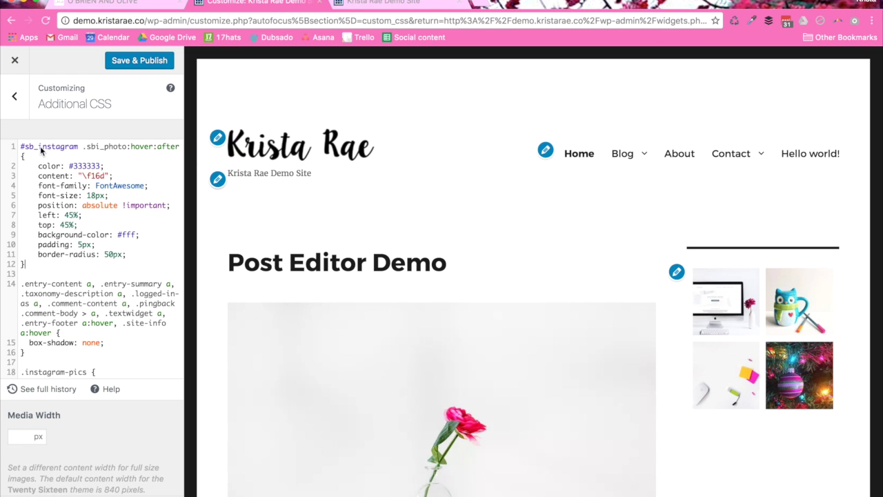
Publish the added CSS rule and reload the demo site's front end to check the feed photos' hover icon.
{"action": "left_click", "coordinate": [133, 61]}
{"action": "left_click", "coordinate": [373, 2]}
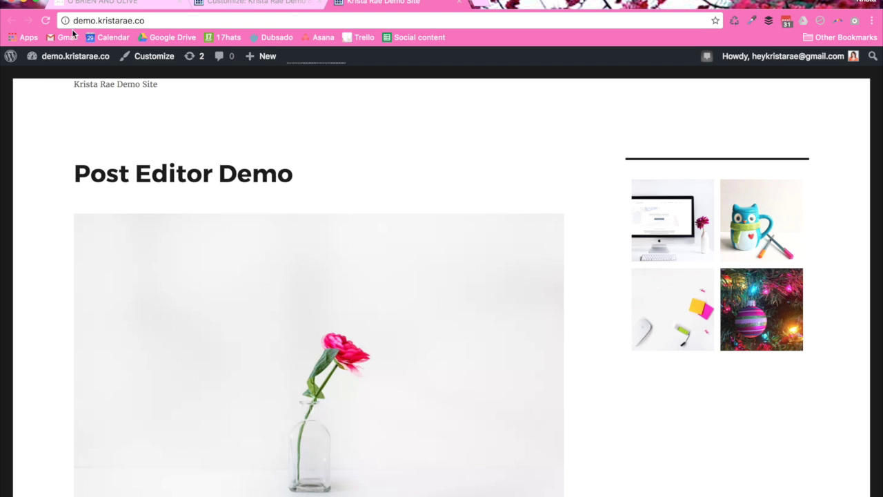
{"action": "key", "text": "super+r"}
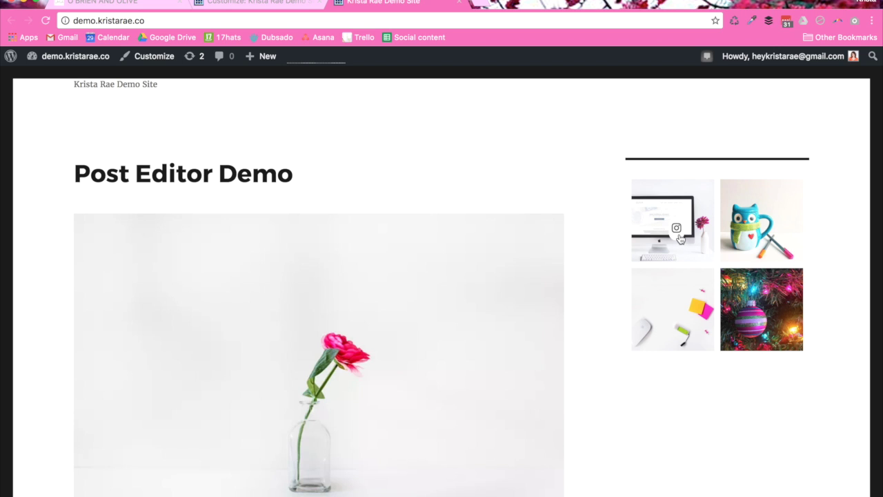
Set the hover icon rule's font-size to 20px, publish the CSS and reload the front end.
{"action": "left_click", "coordinate": [256, 2]}
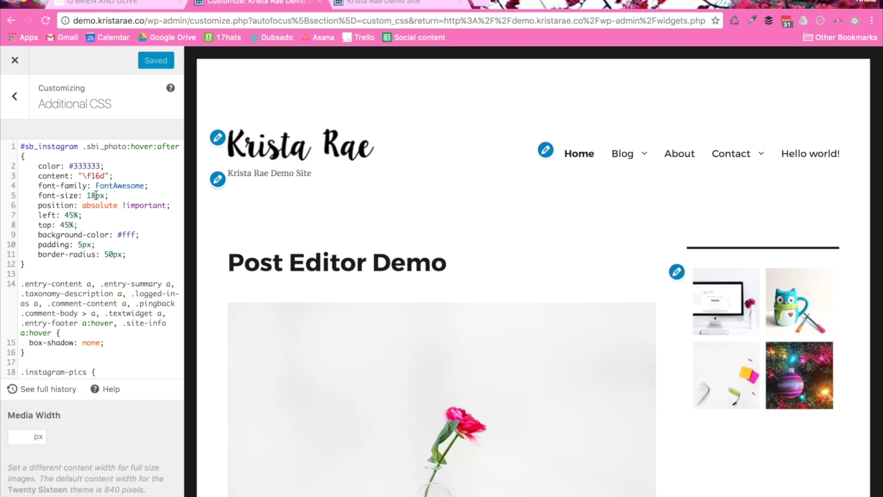
{"action": "left_click_drag", "start_coordinate": [87, 196], "coordinate": [95, 195]}
{"action": "type", "text": "20"}
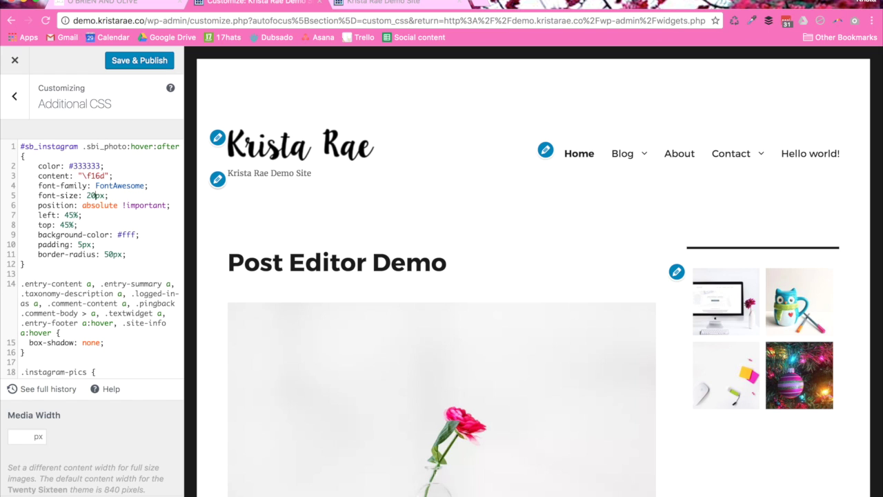
{"action": "left_click", "coordinate": [149, 59]}
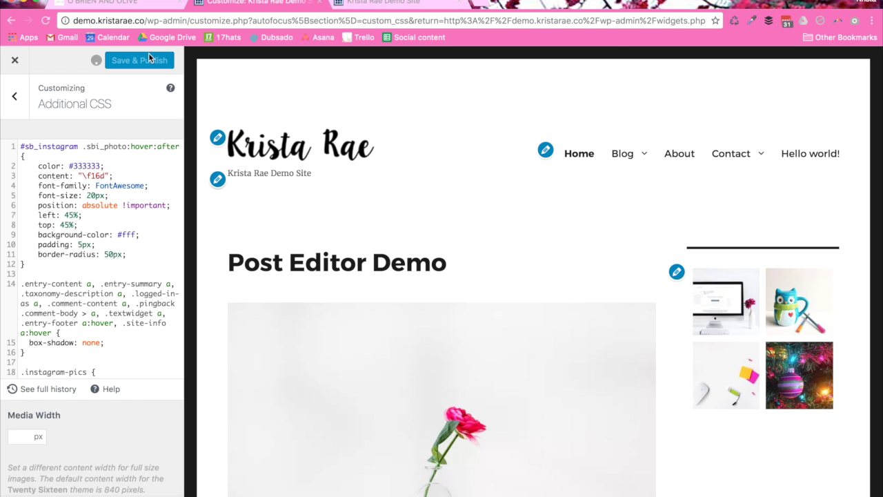
{"action": "left_click", "coordinate": [349, 2]}
{"action": "key", "text": "super+r"}
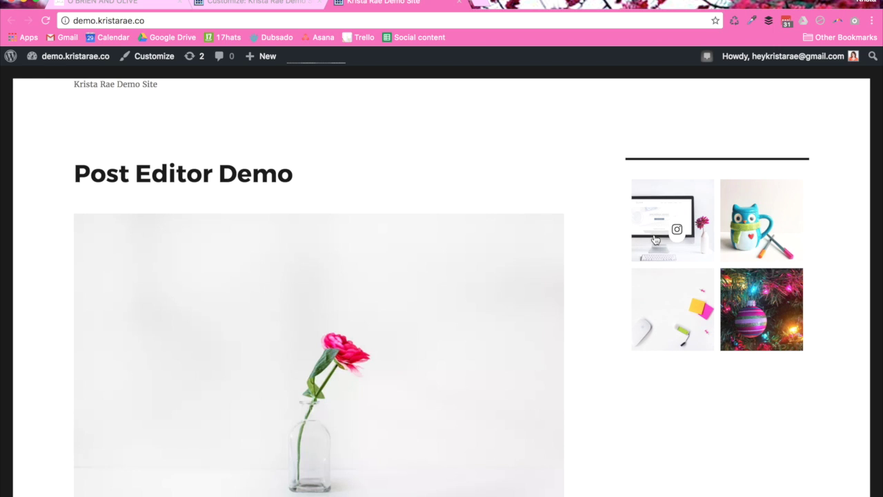
Set the hover icon rule's left and top offsets to 40%, publish, and check the icon's position on the reloaded front end.
{"action": "left_click", "coordinate": [251, 6]}
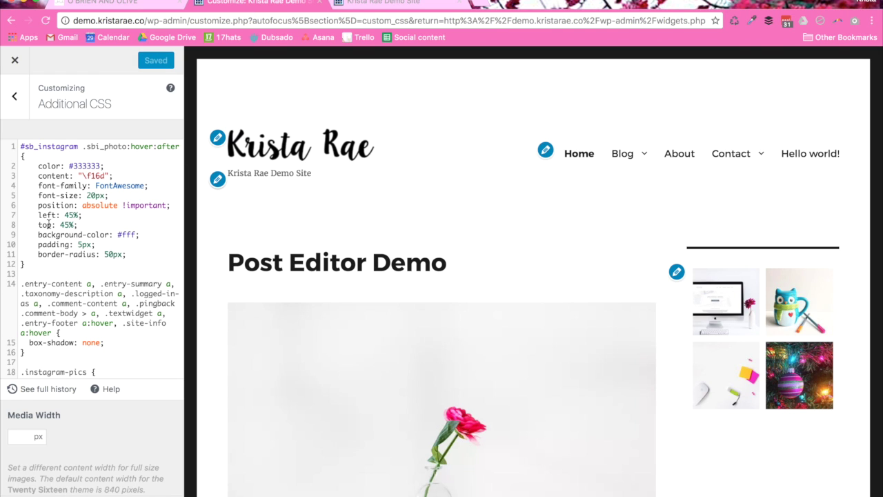
{"action": "left_click", "coordinate": [412, 3]}
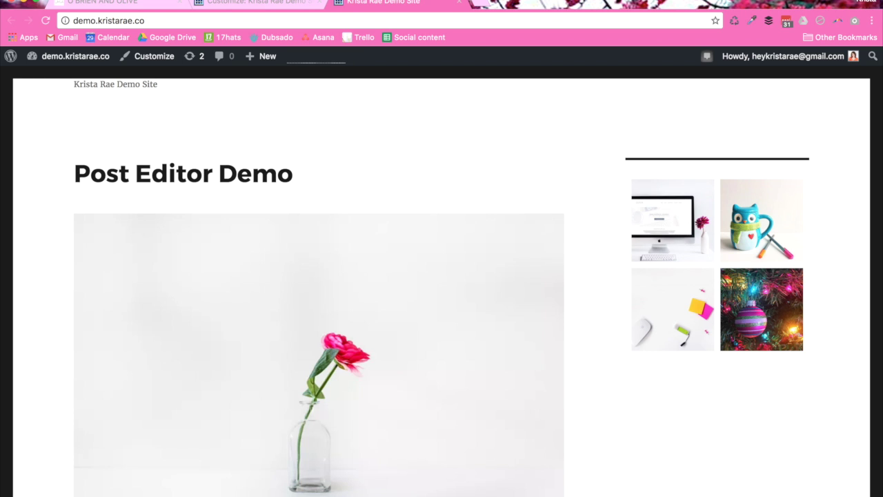
{"action": "left_click", "coordinate": [266, 2]}
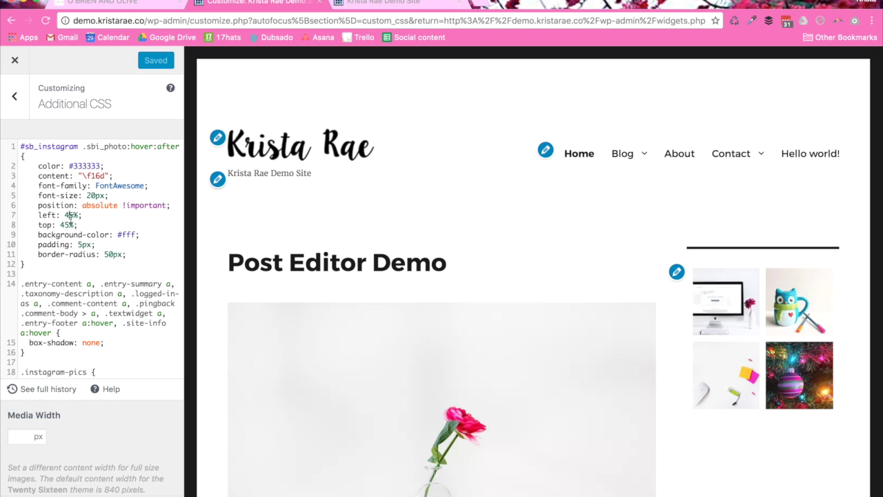
{"action": "type", "text": "0"}
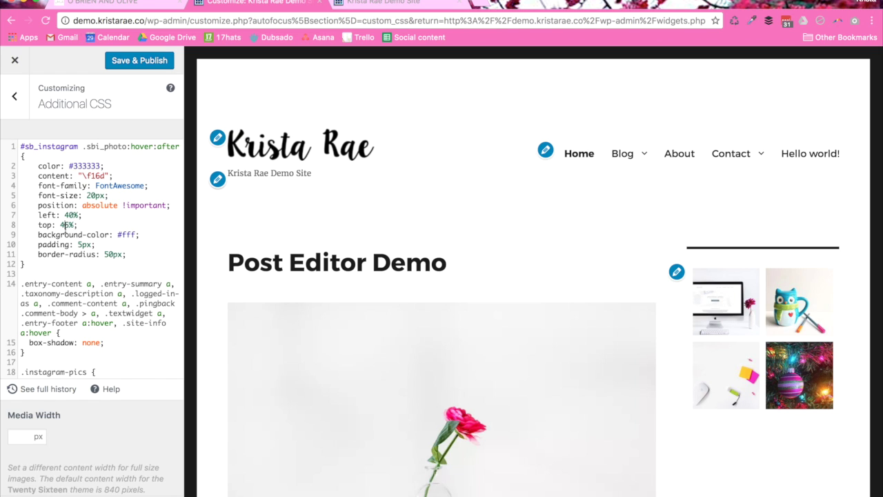
{"action": "left_click", "coordinate": [130, 62]}
{"action": "left_click", "coordinate": [383, 7]}
{"action": "left_click", "coordinate": [45, 20]}
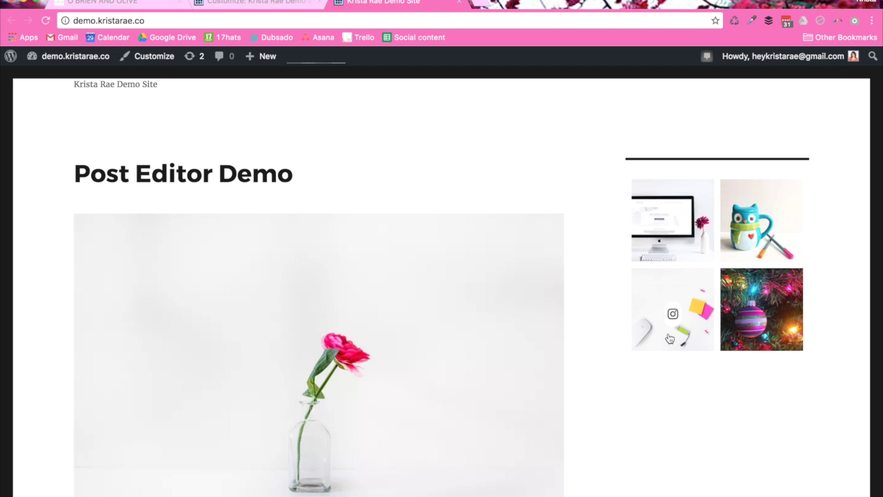
{"action": "left_click", "coordinate": [283, 8]}
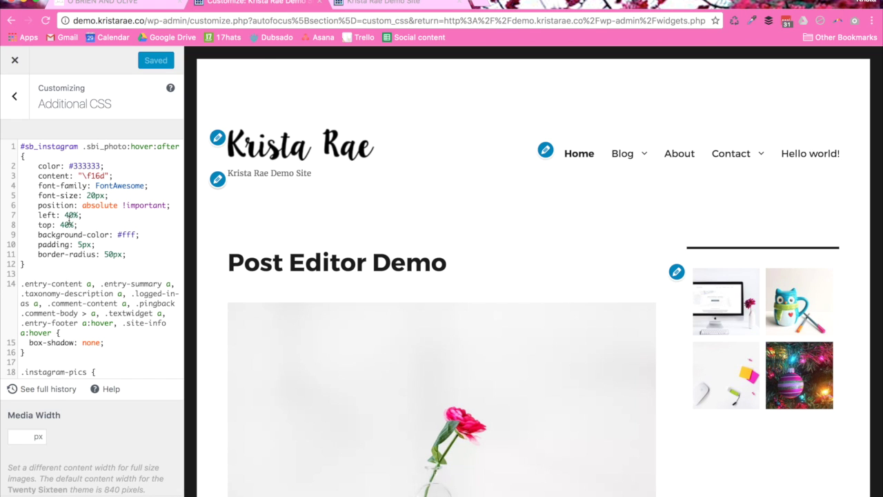
{"action": "left_click", "coordinate": [371, 4]}
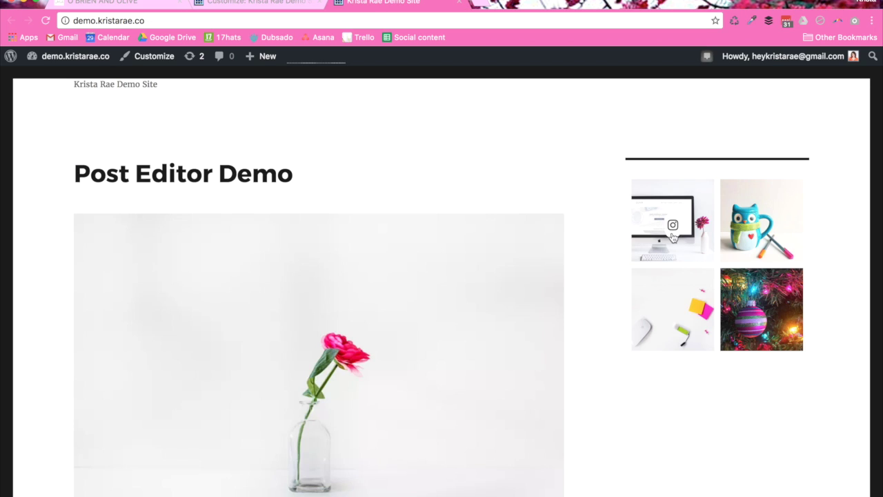
Set the hover icon rule's color to #fe0e7b, publish the CSS and reload the front end.
{"action": "left_click", "coordinate": [276, 9]}
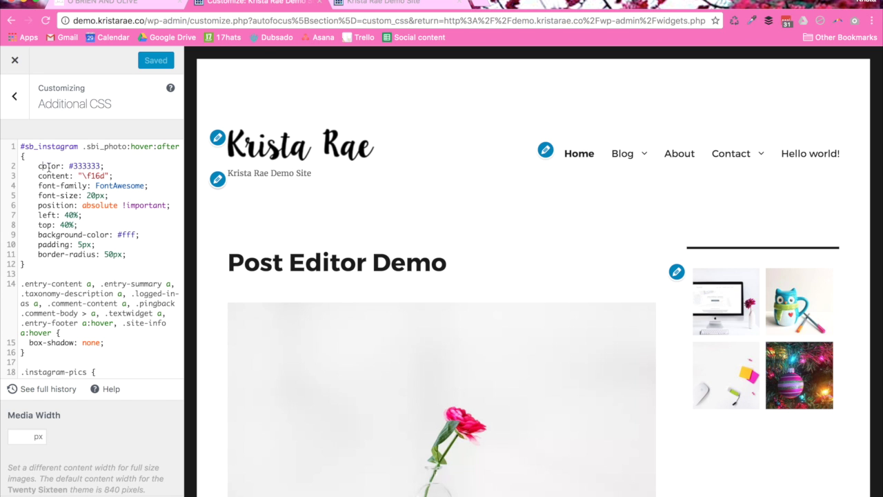
{"action": "double_click", "coordinate": [84, 166]}
{"action": "type", "text": "fe0e7b"}
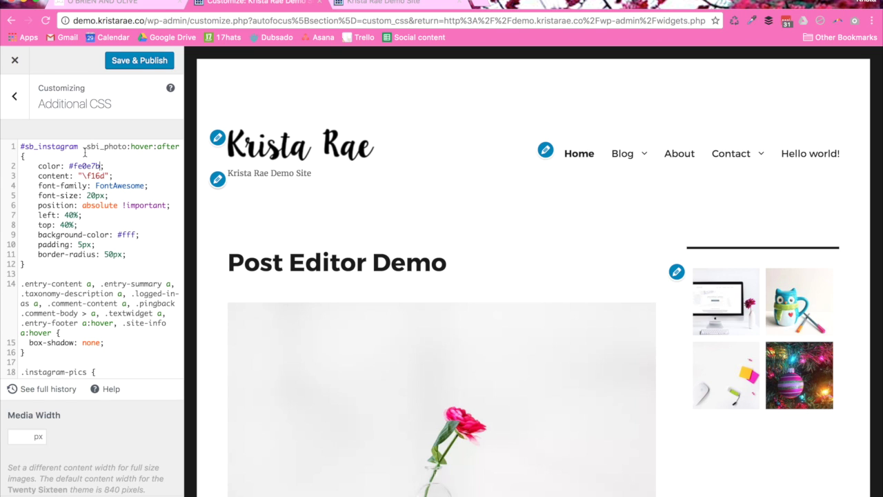
{"action": "left_click", "coordinate": [140, 60]}
{"action": "left_click", "coordinate": [383, 4]}
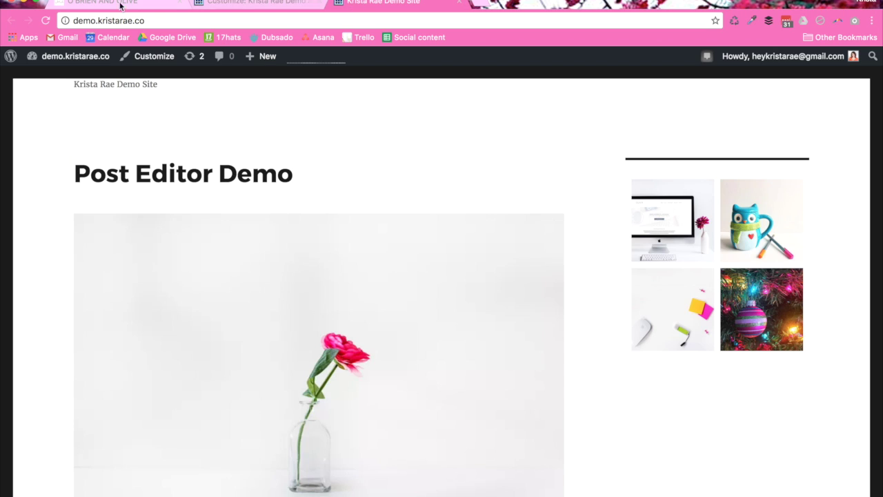
{"action": "key", "text": "super+r"}
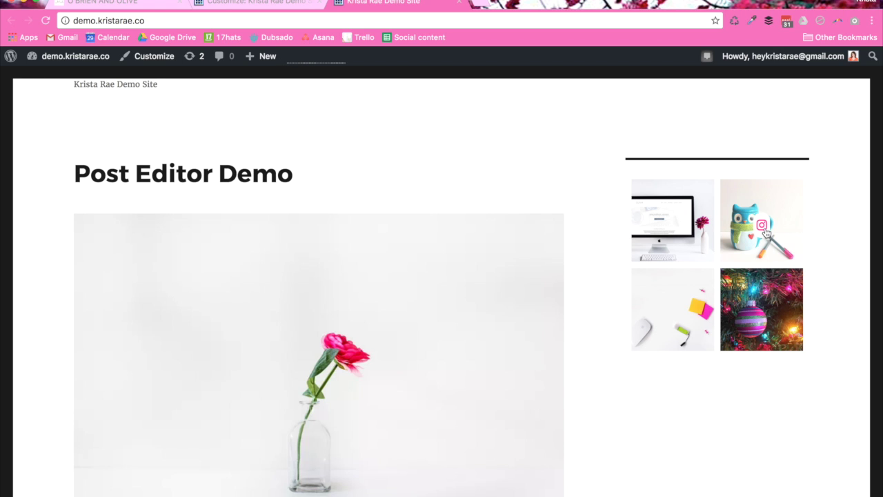
Examine the background-color declaration in the hover icon rule and compare it with the icon's background on the front end.
{"action": "left_click", "coordinate": [252, 3]}
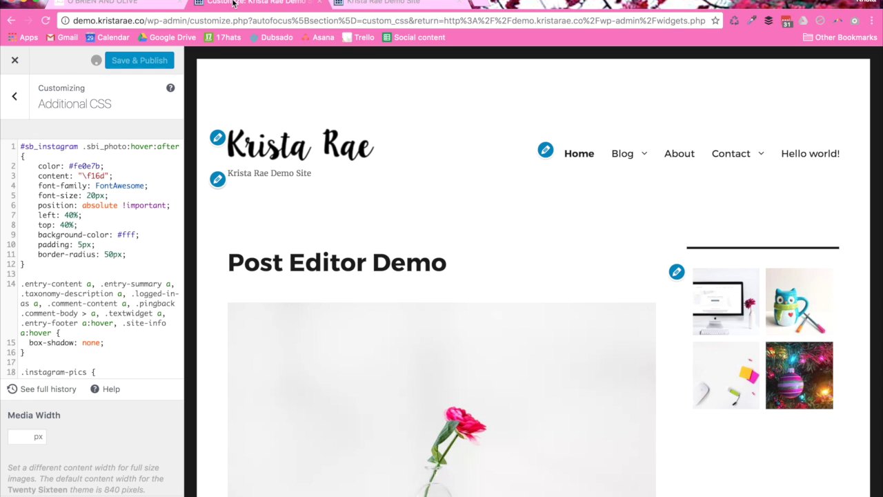
{"action": "double_click", "coordinate": [128, 239]}
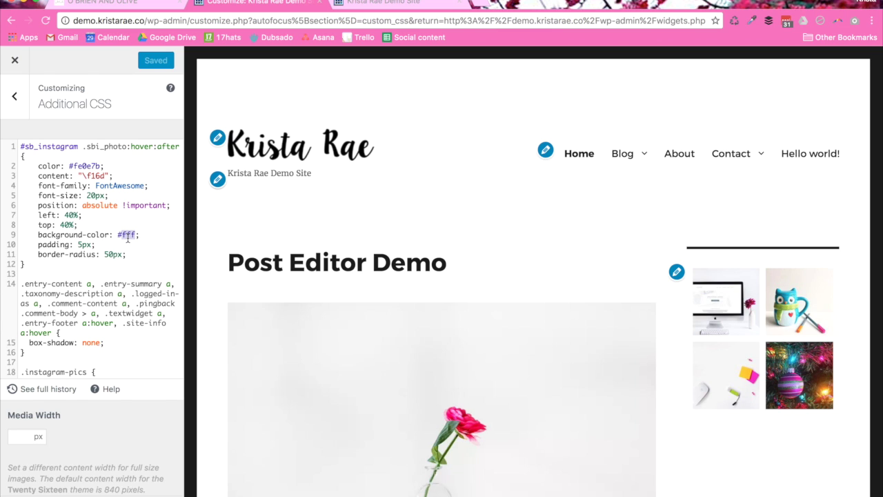
{"action": "left_click", "coordinate": [144, 235]}
{"action": "left_click_drag", "start_coordinate": [144, 234], "coordinate": [63, 232]}
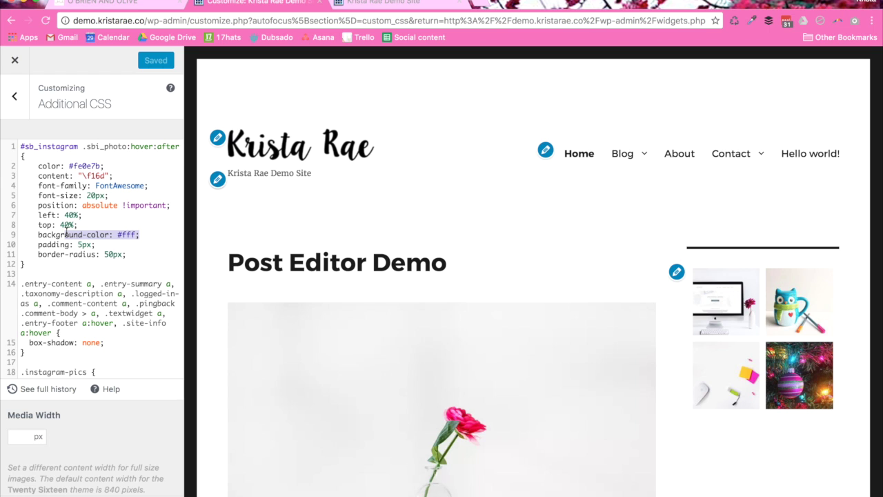
{"action": "left_click", "coordinate": [363, 7]}
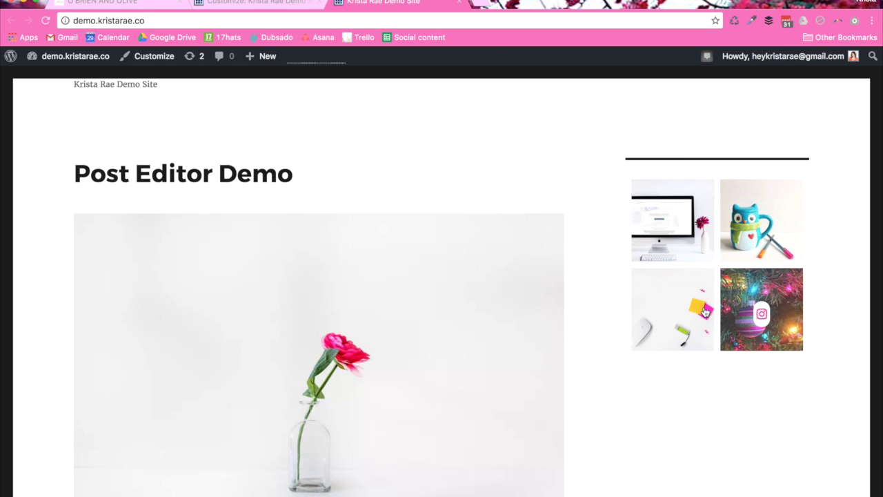